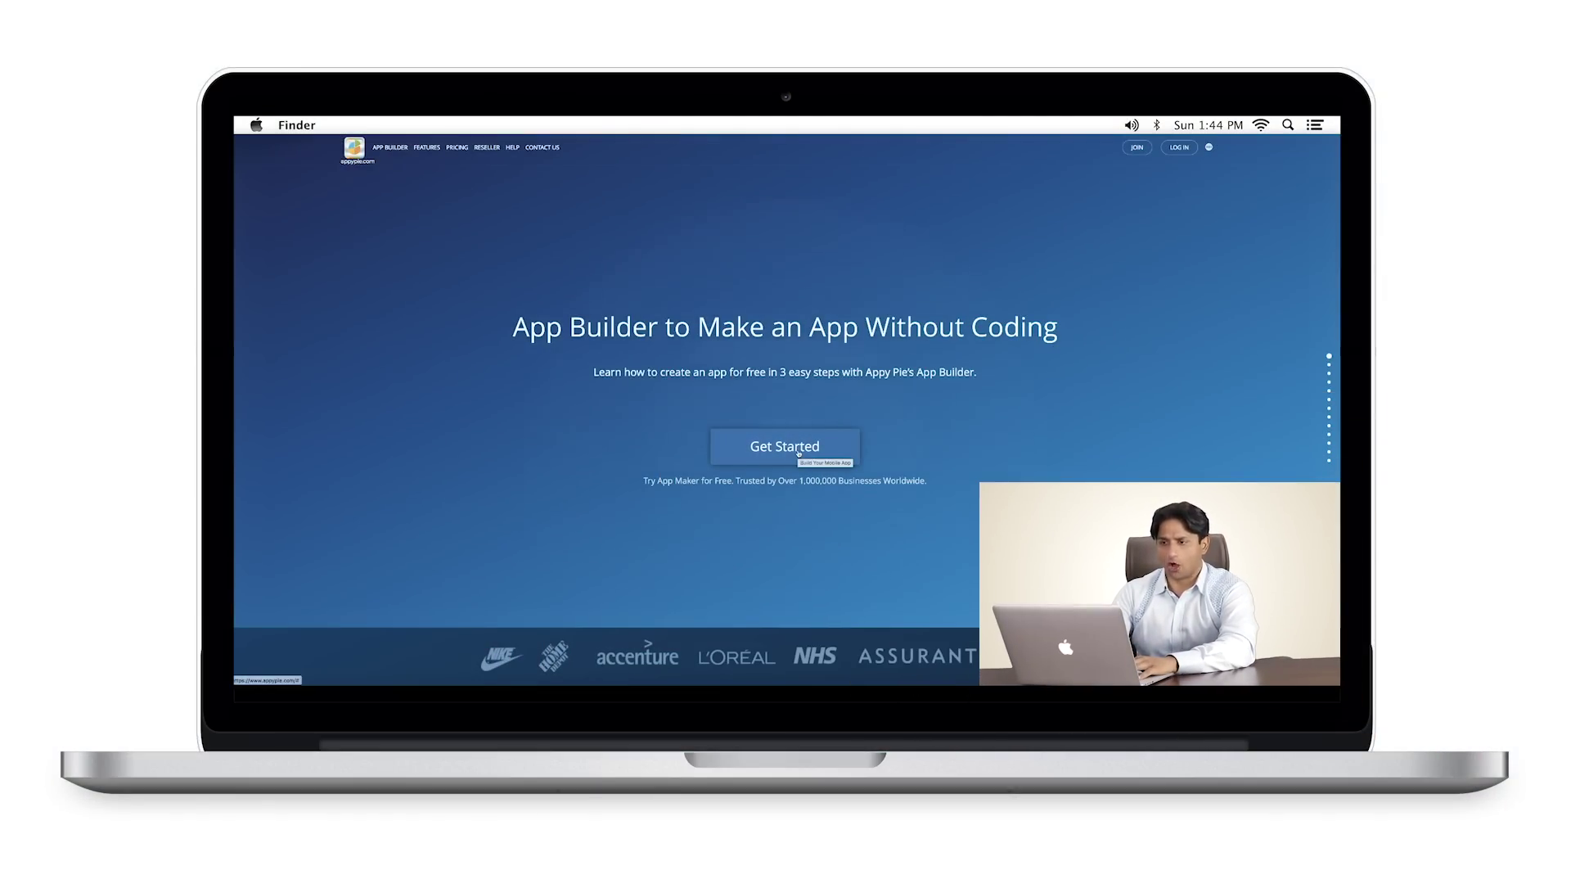
Start a new app, enter its business name, and set the purpose to 'Lead Generation'.
{"action": "left_click", "coordinate": [799, 451]}
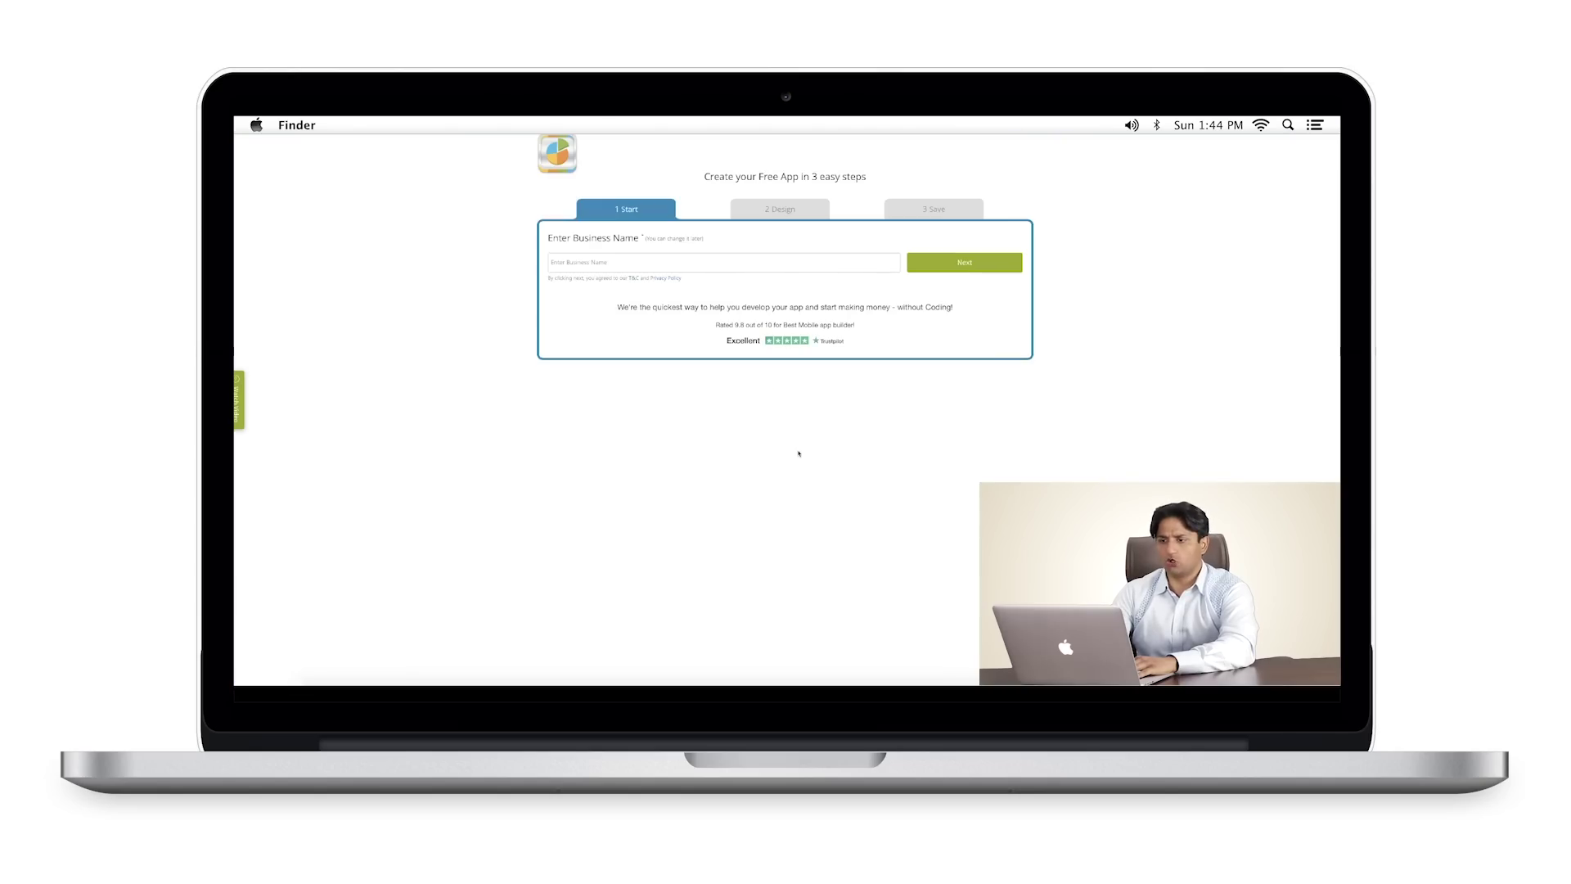
{"action": "left_click", "coordinate": [610, 268]}
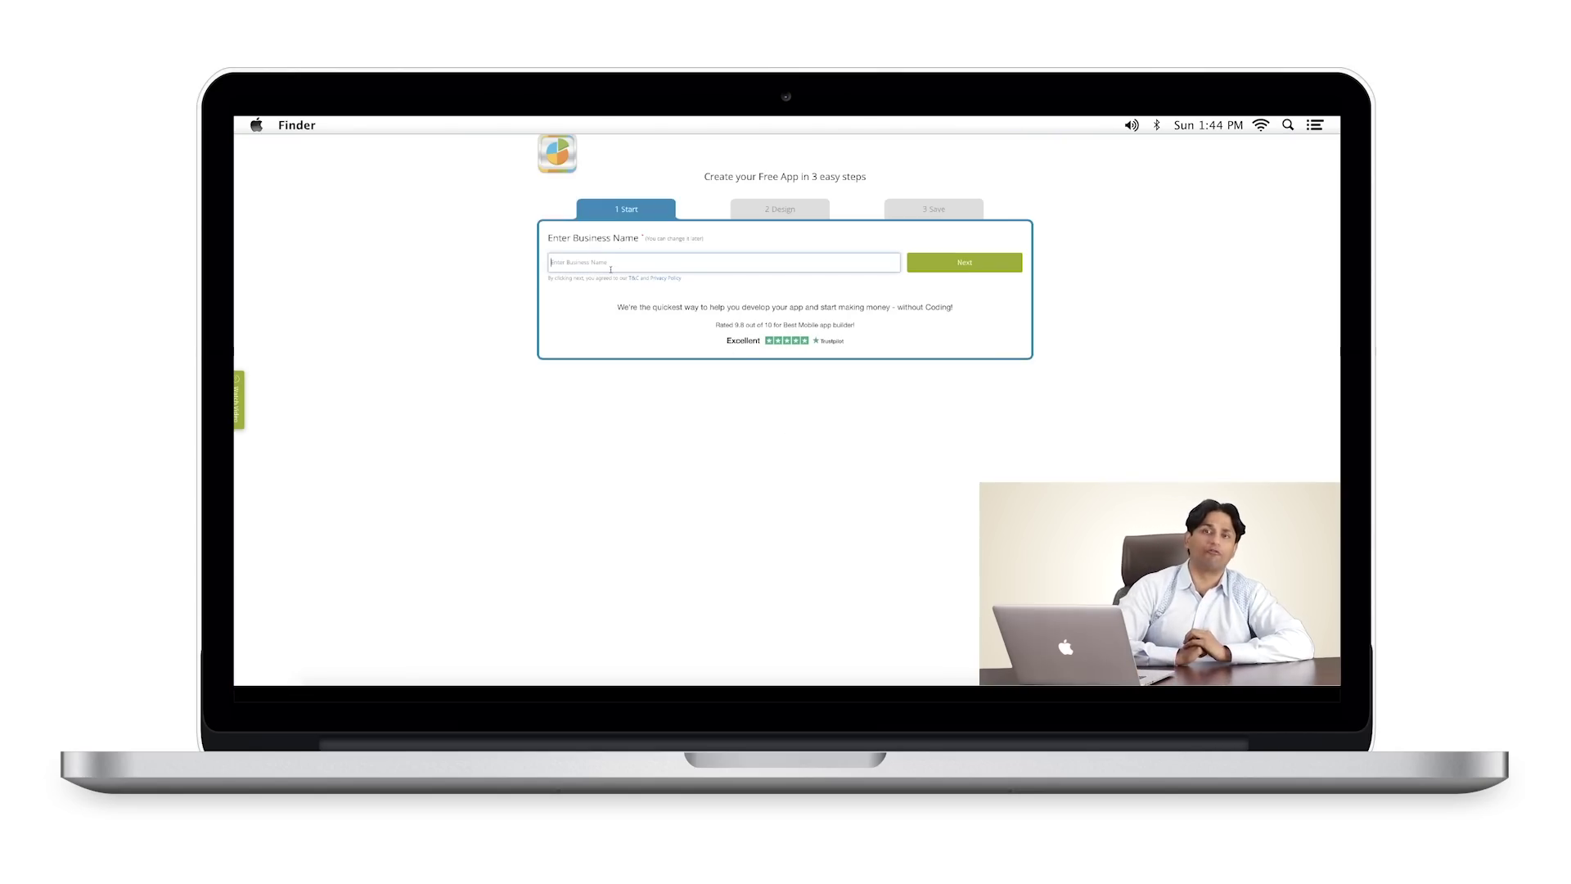
{"action": "type", "text": "Appy Pie"}
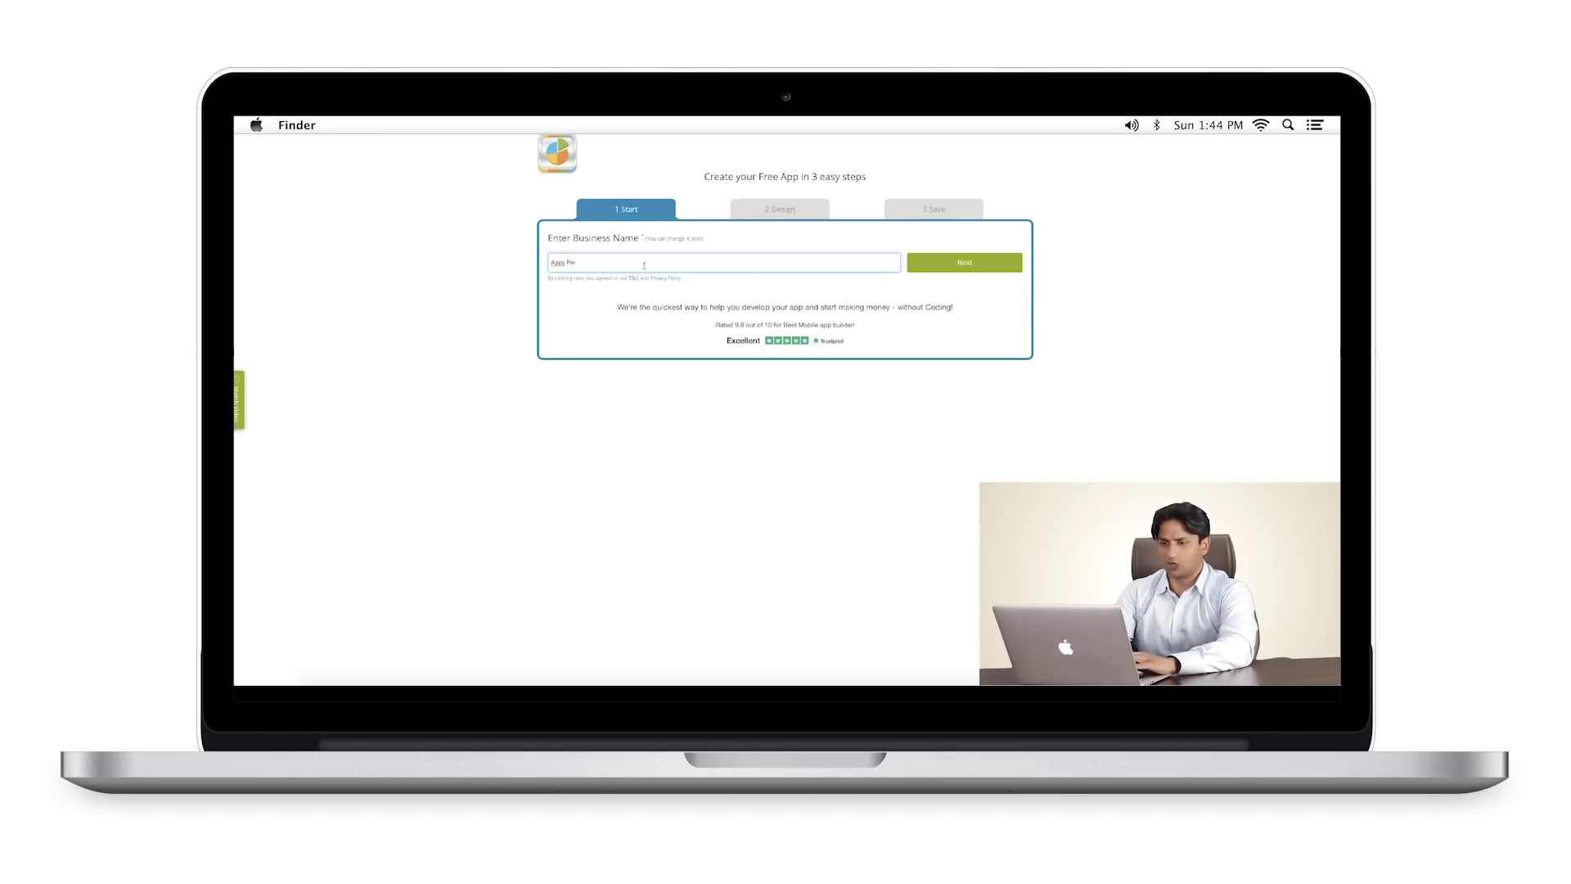
{"action": "left_click", "coordinate": [964, 263]}
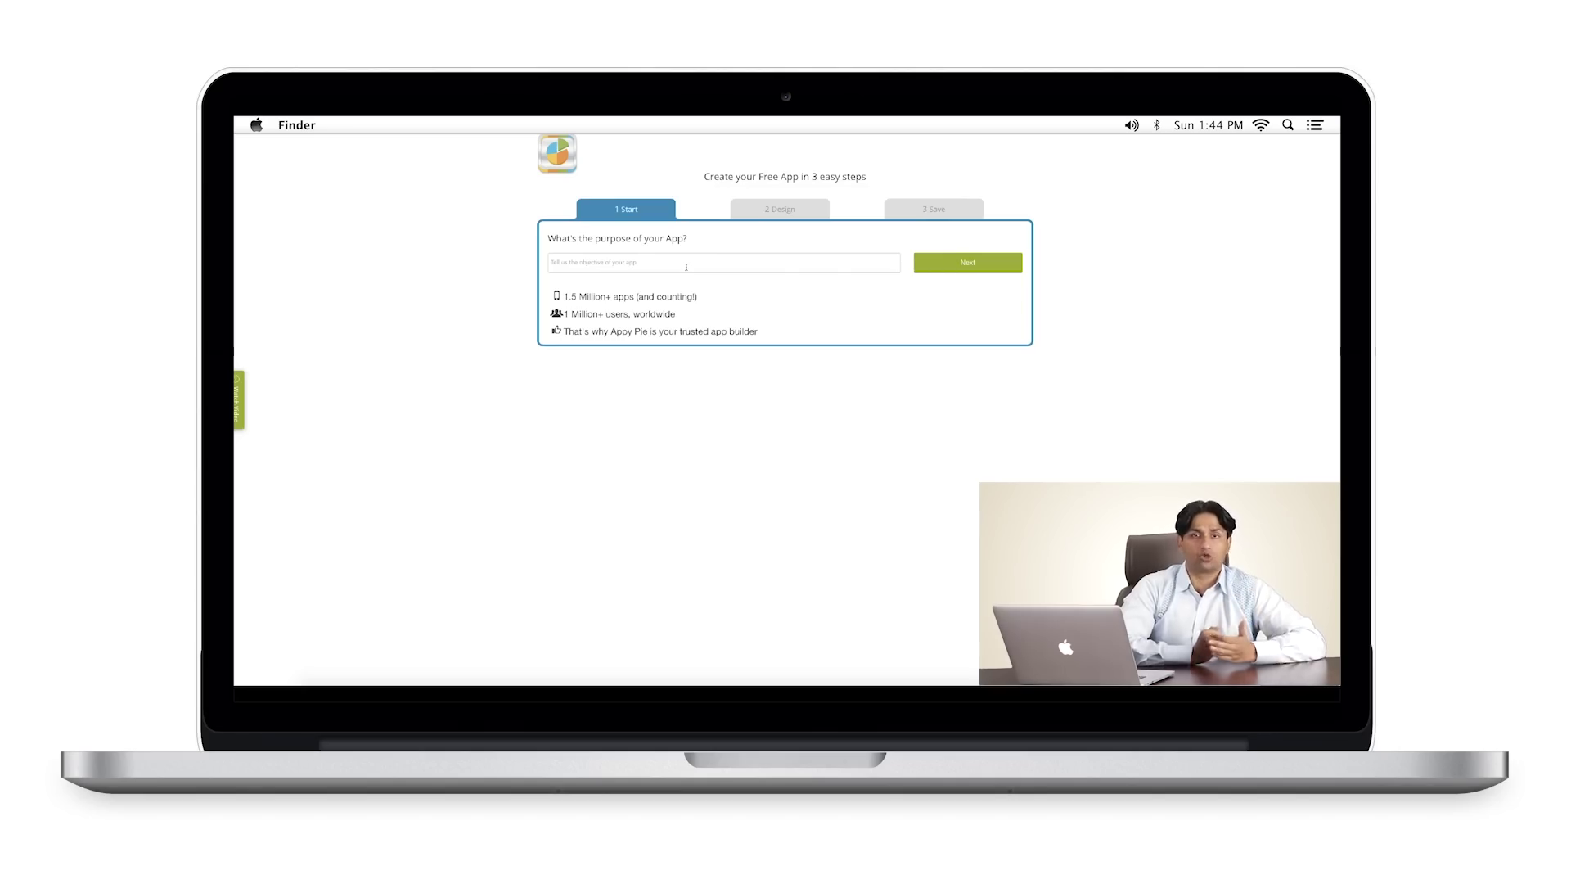
{"action": "left_click", "coordinate": [686, 267]}
{"action": "type", "text": "te"}
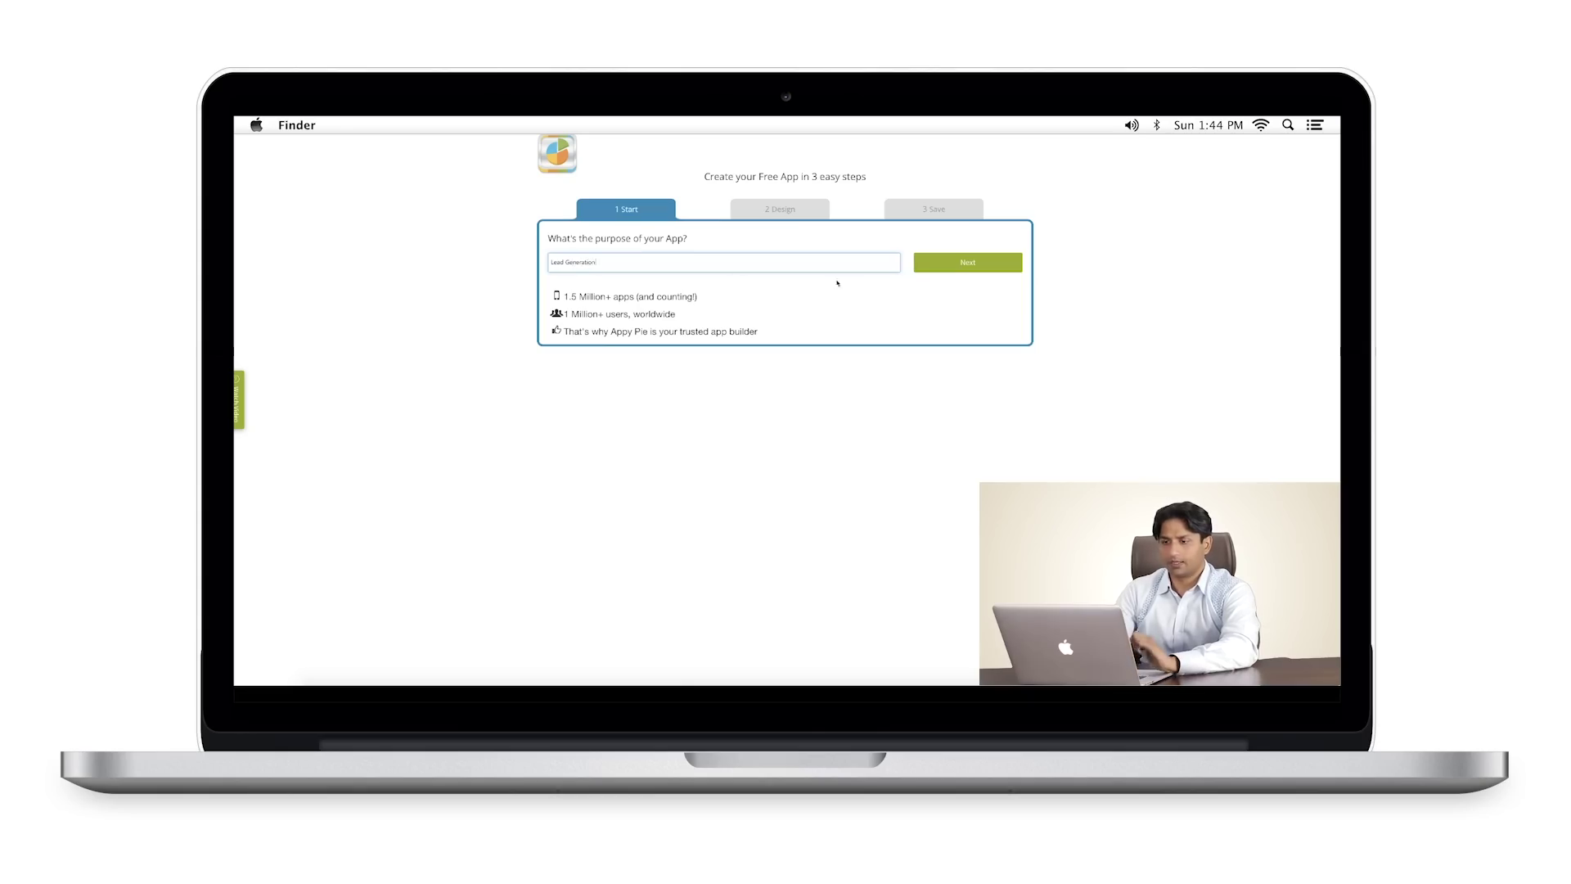
{"action": "left_click", "coordinate": [954, 266]}
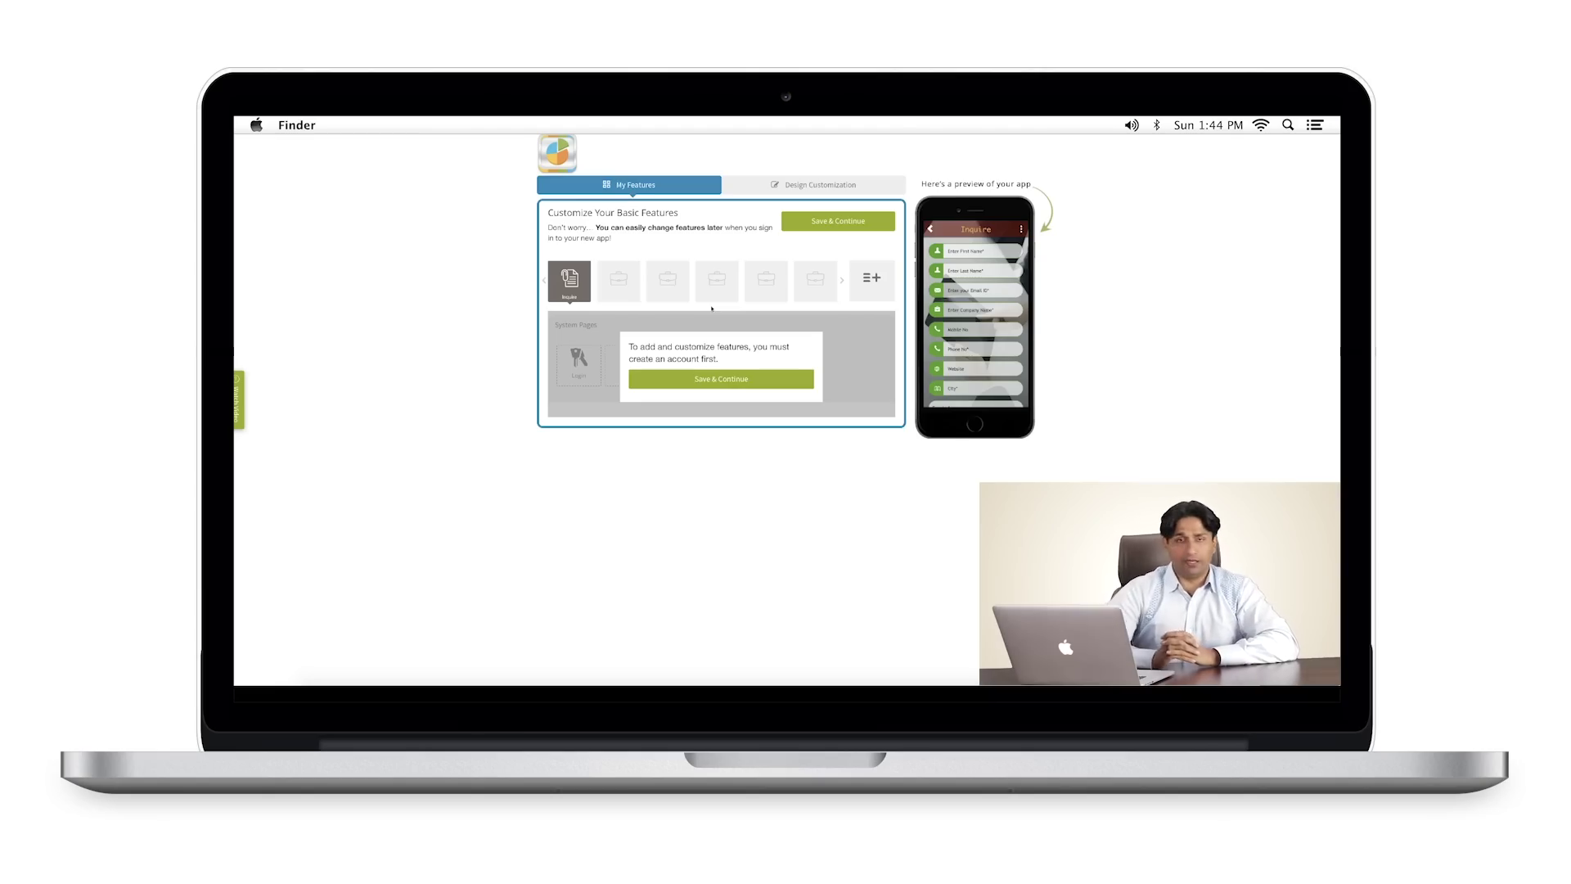
Save the app's basic features and open the Welcome account menu.
{"action": "left_click", "coordinate": [722, 380]}
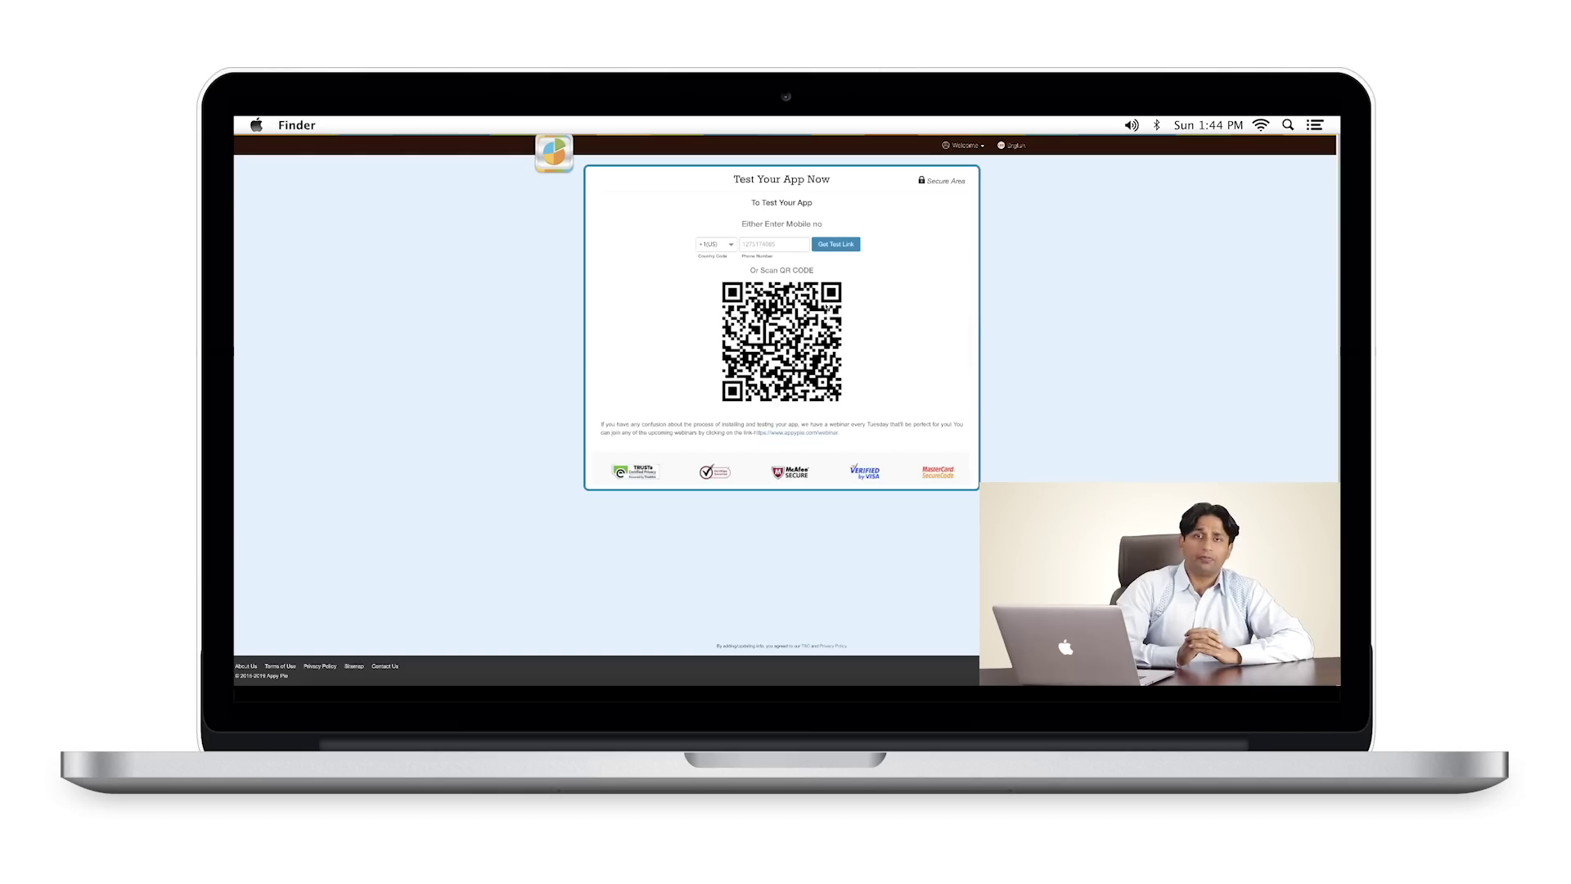
{"action": "left_click", "coordinate": [982, 149]}
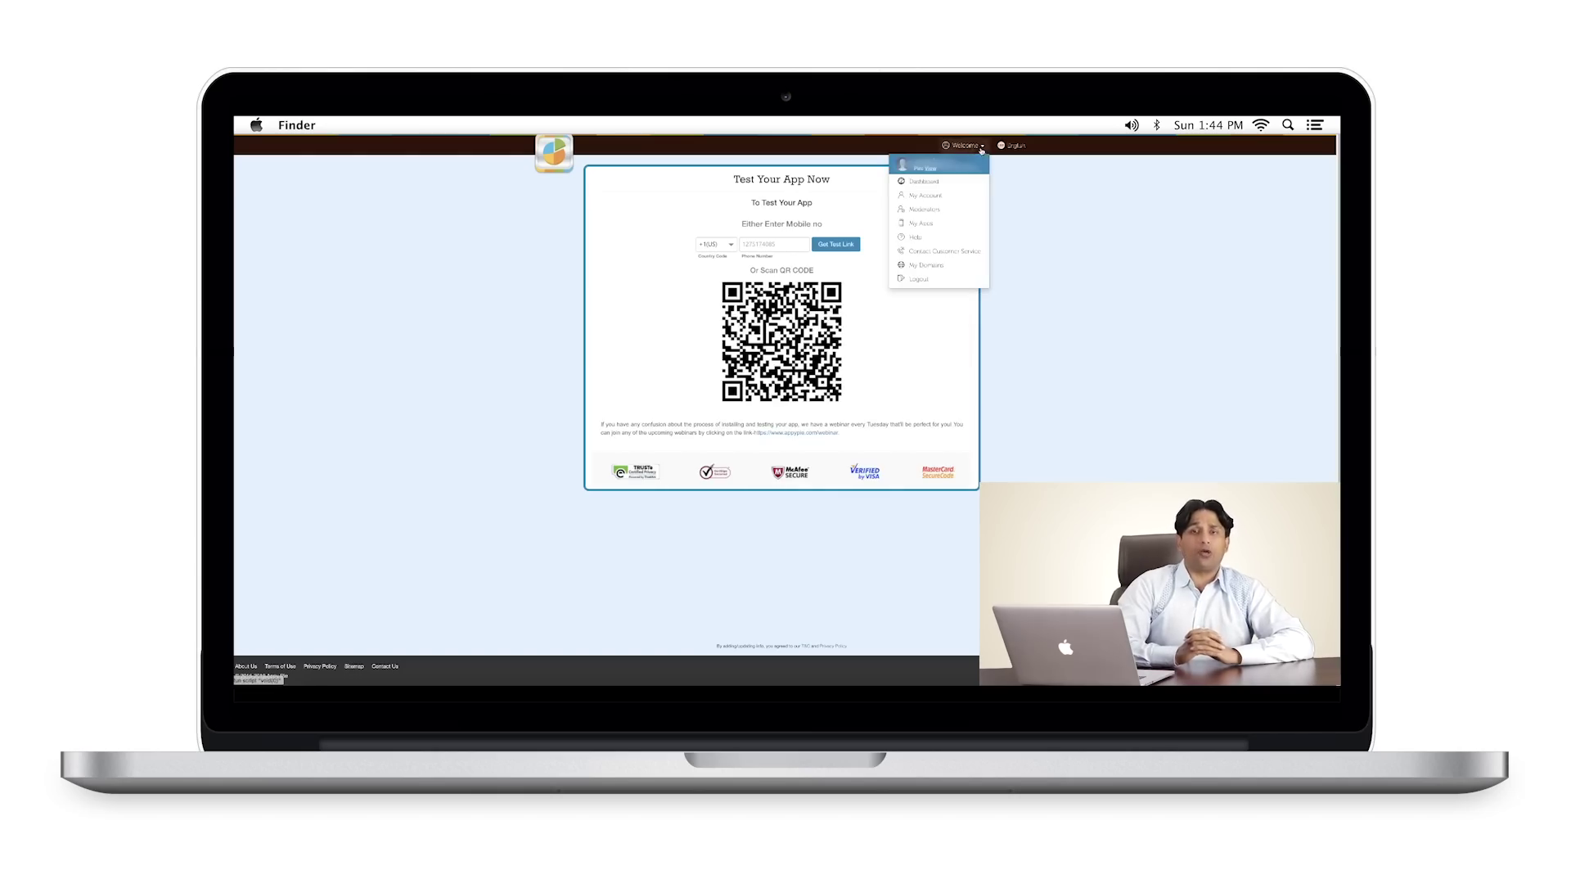
From My Apps, expand the Inquire form's Advanced Settings and select the Zoho authorization key field.
{"action": "left_click", "coordinate": [923, 187]}
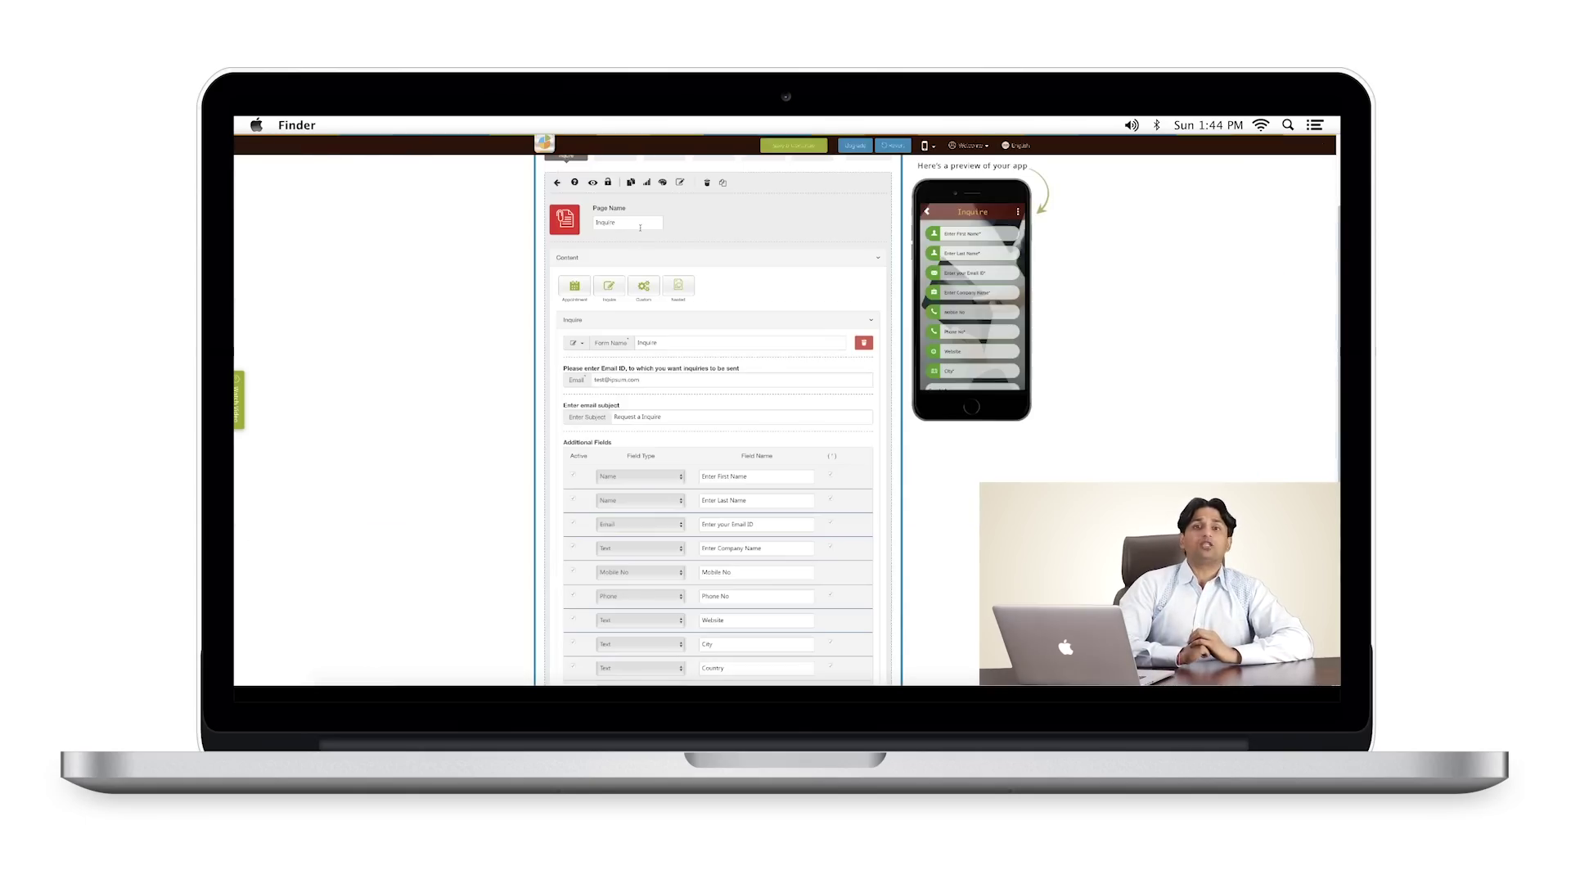
{"action": "scroll", "coordinate": [649, 236], "scroll_direction": "down", "scroll_amount": 1}
{"action": "scroll", "coordinate": [737, 344], "scroll_direction": "down", "scroll_amount": 2}
{"action": "scroll", "coordinate": [835, 430], "scroll_direction": "down", "scroll_amount": 3}
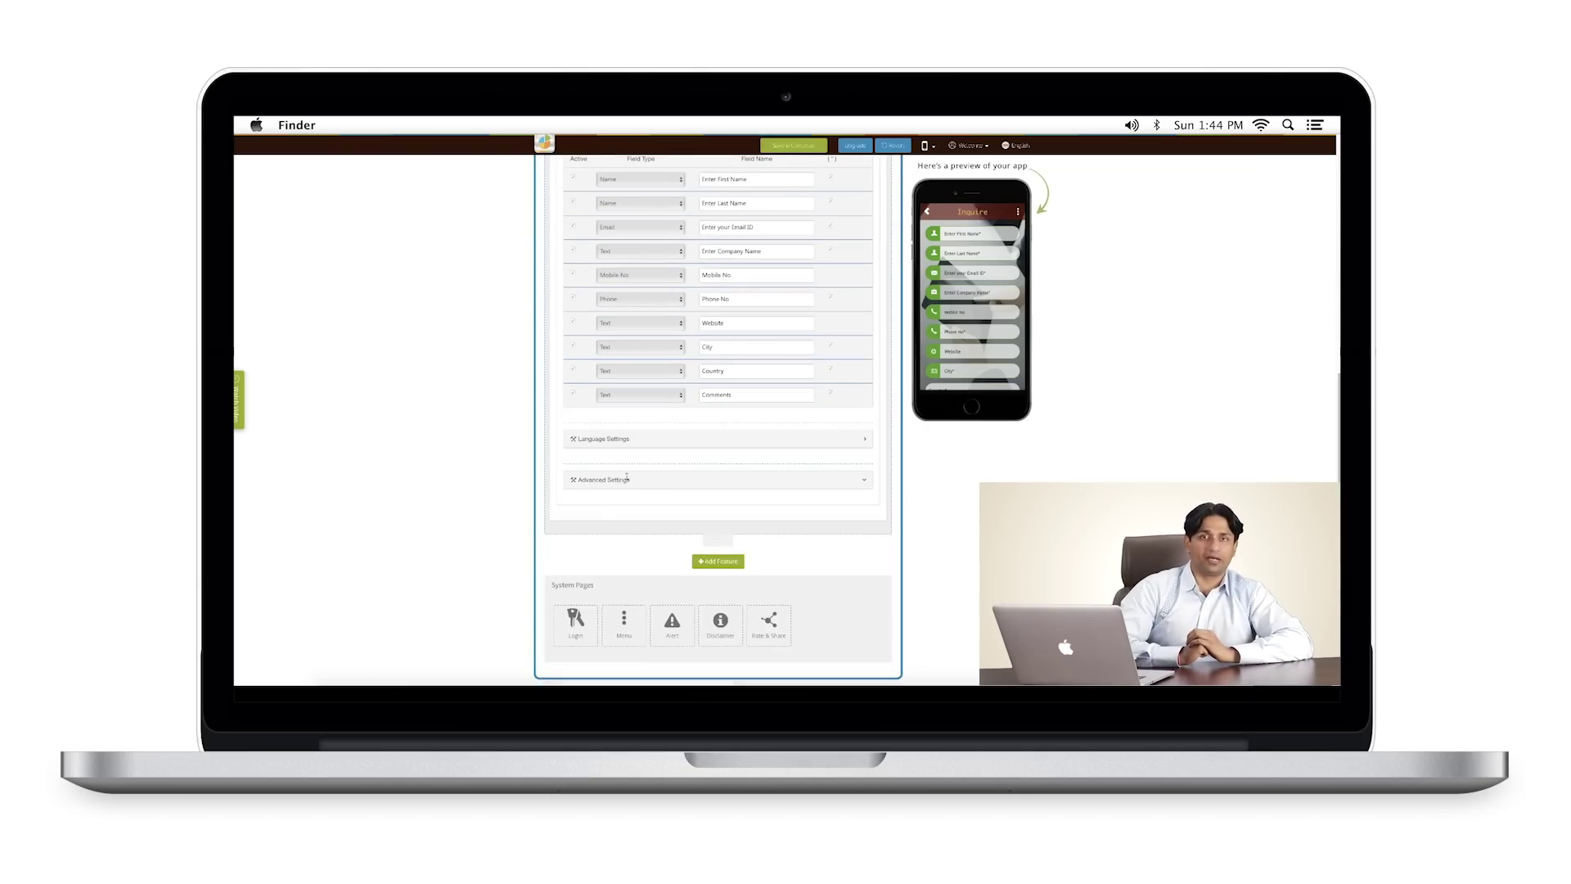
{"action": "left_click", "coordinate": [653, 484]}
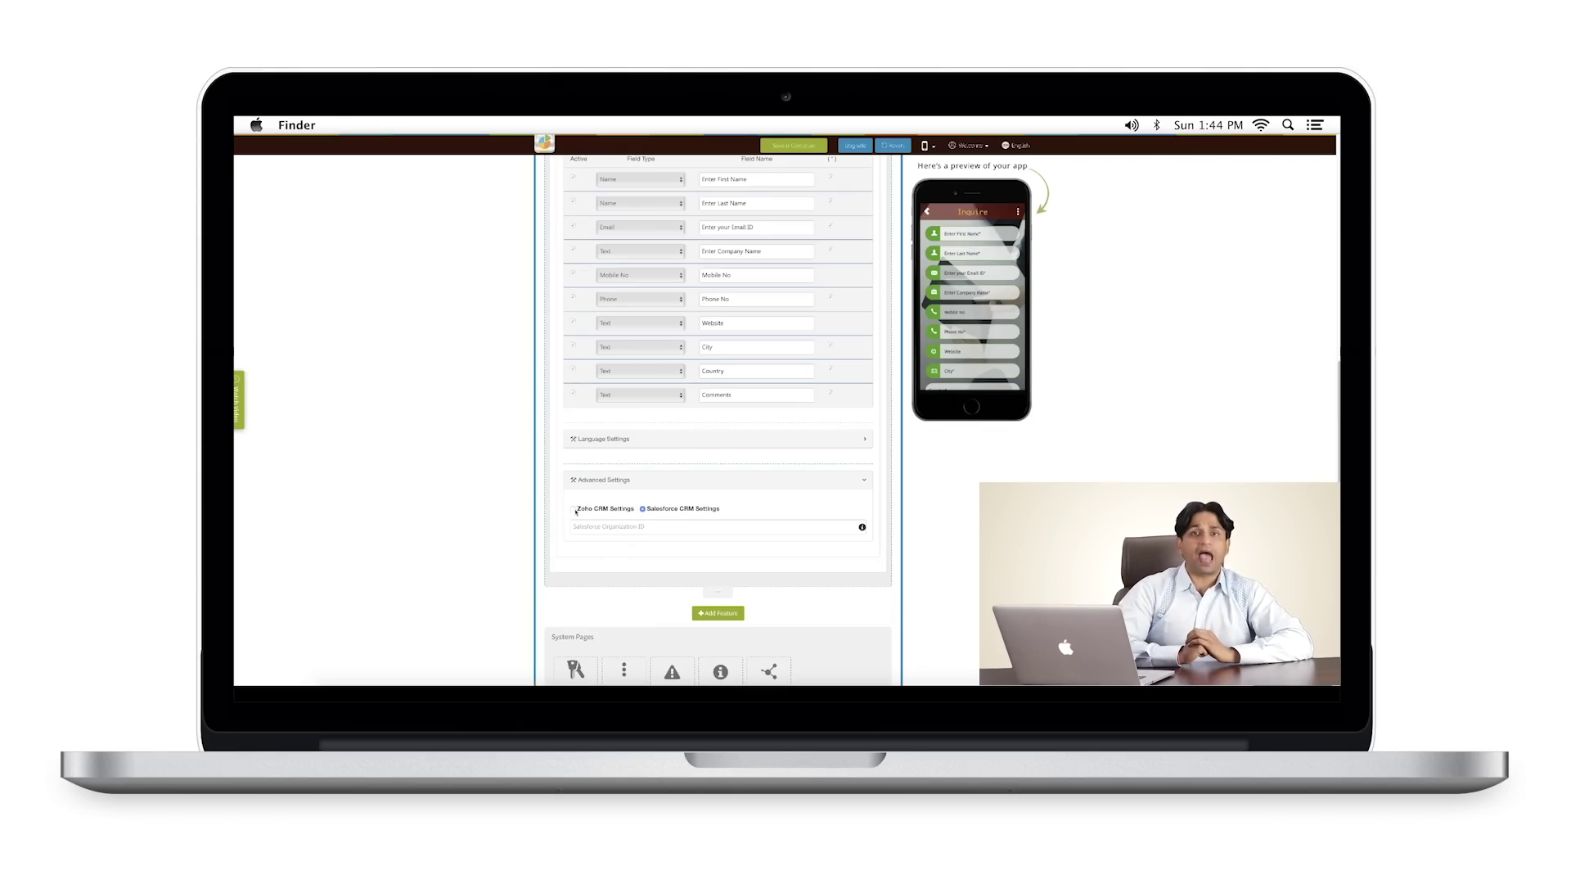
{"action": "left_click", "coordinate": [595, 529]}
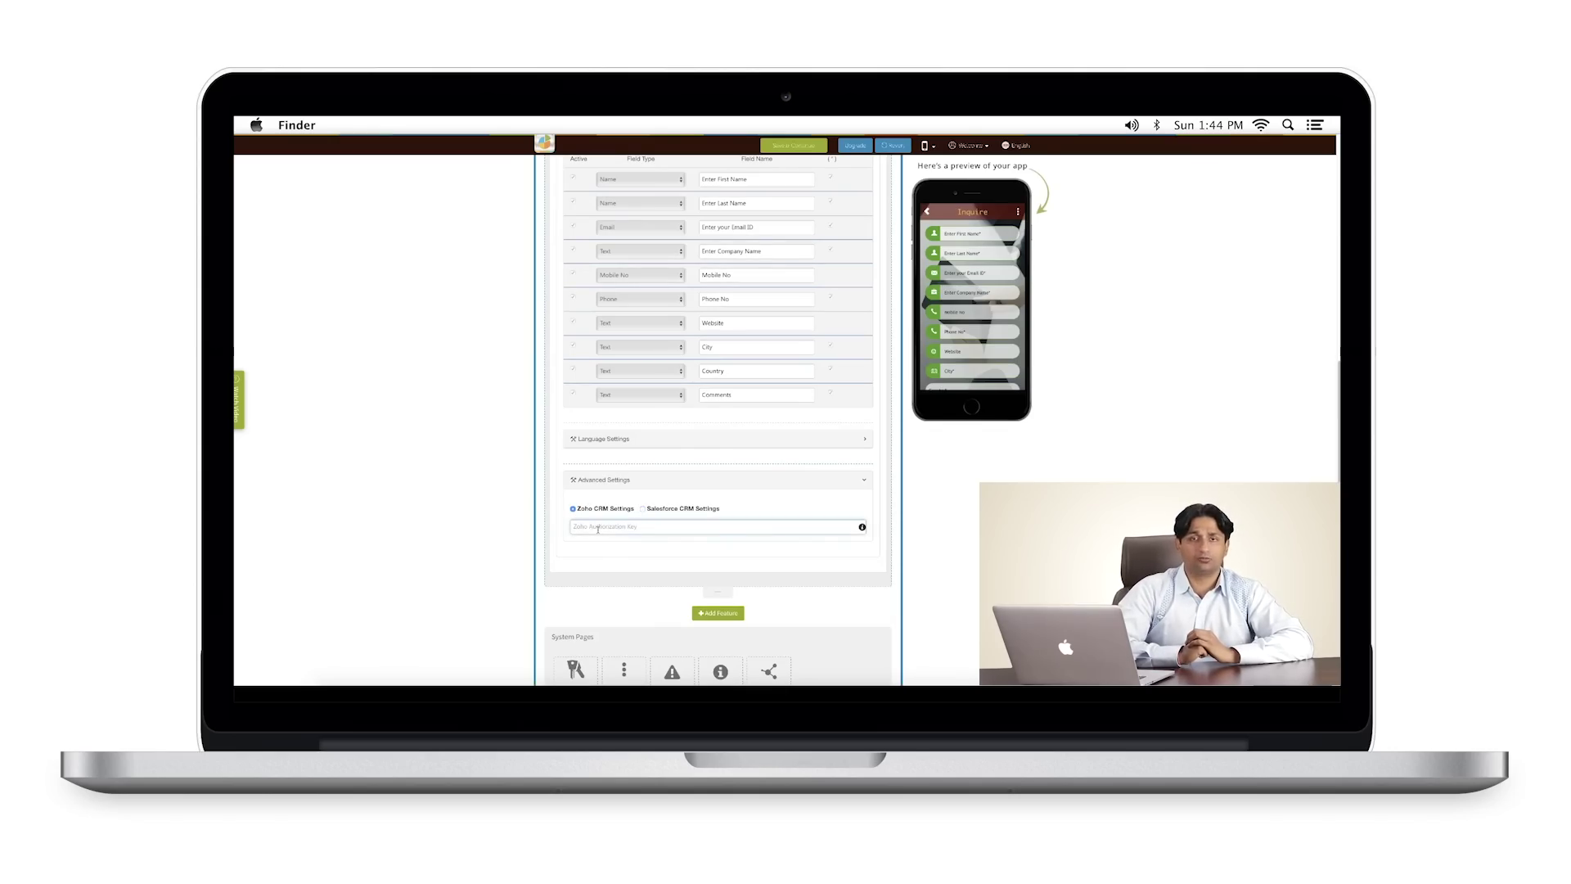